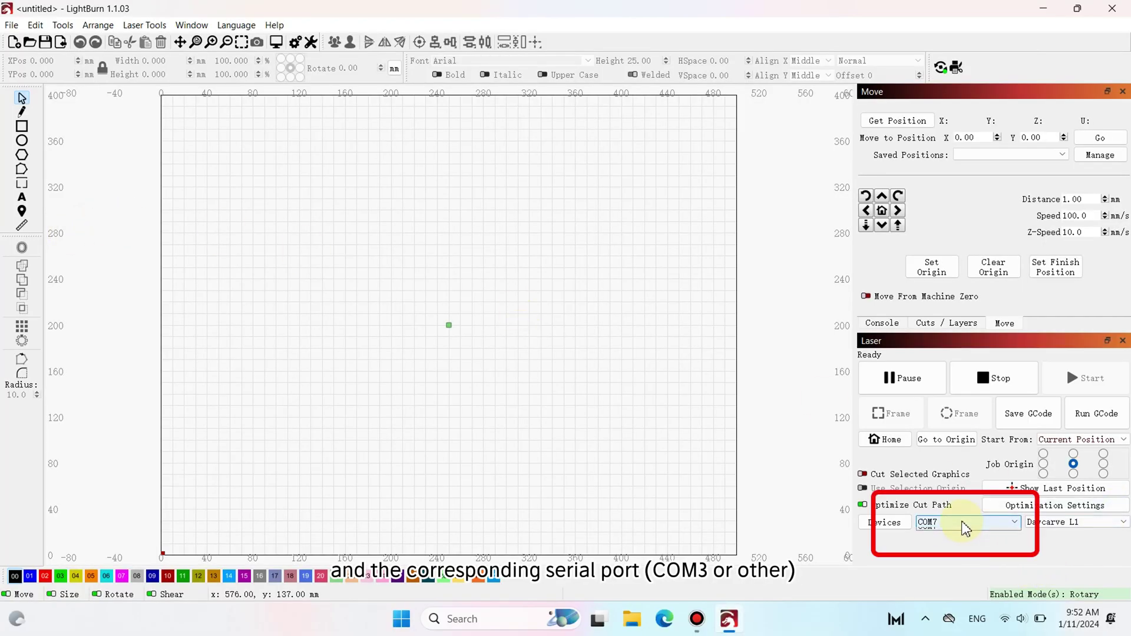
- Keep COM7 as the laser port, then install the CH340 driver from ROL > CH340
click(965, 528)
click(954, 534)
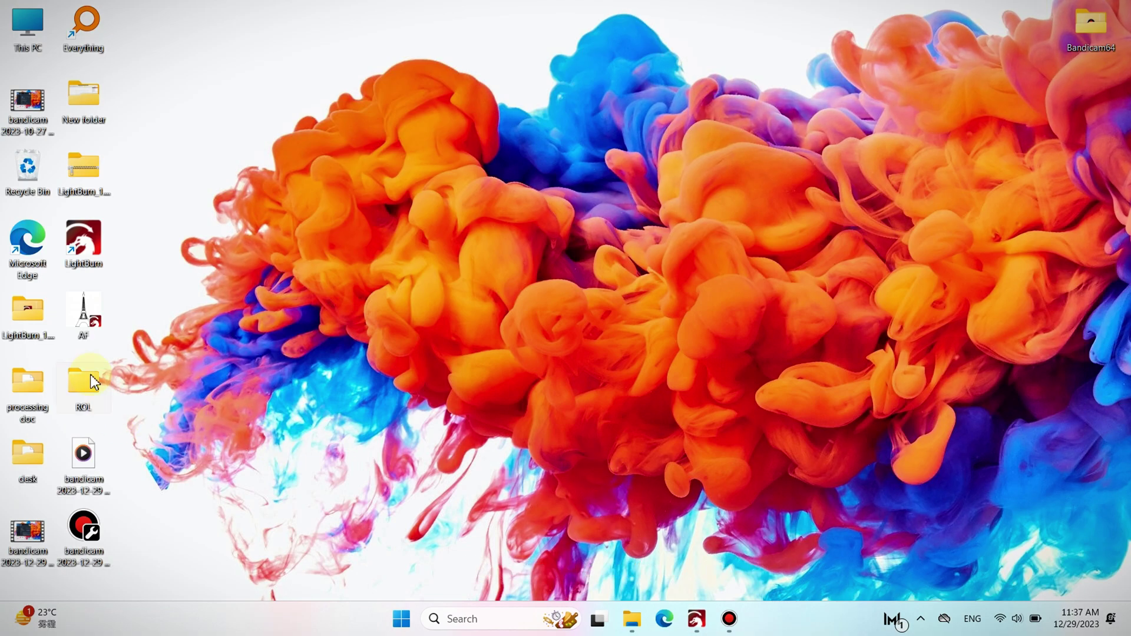
double_click(85, 383)
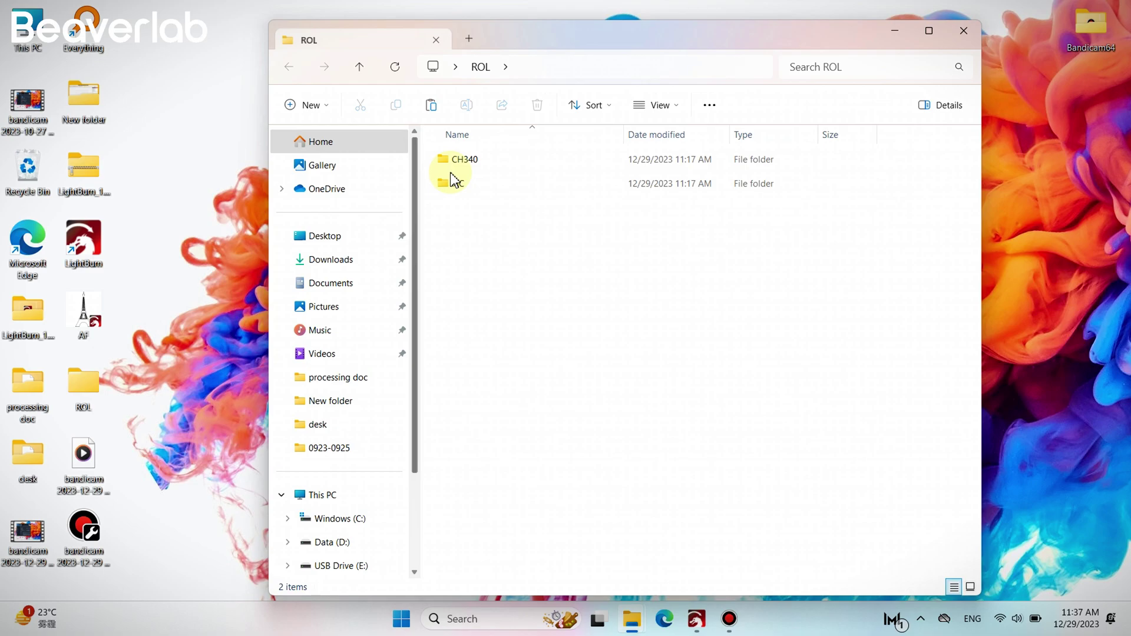
double_click(462, 159)
double_click(479, 161)
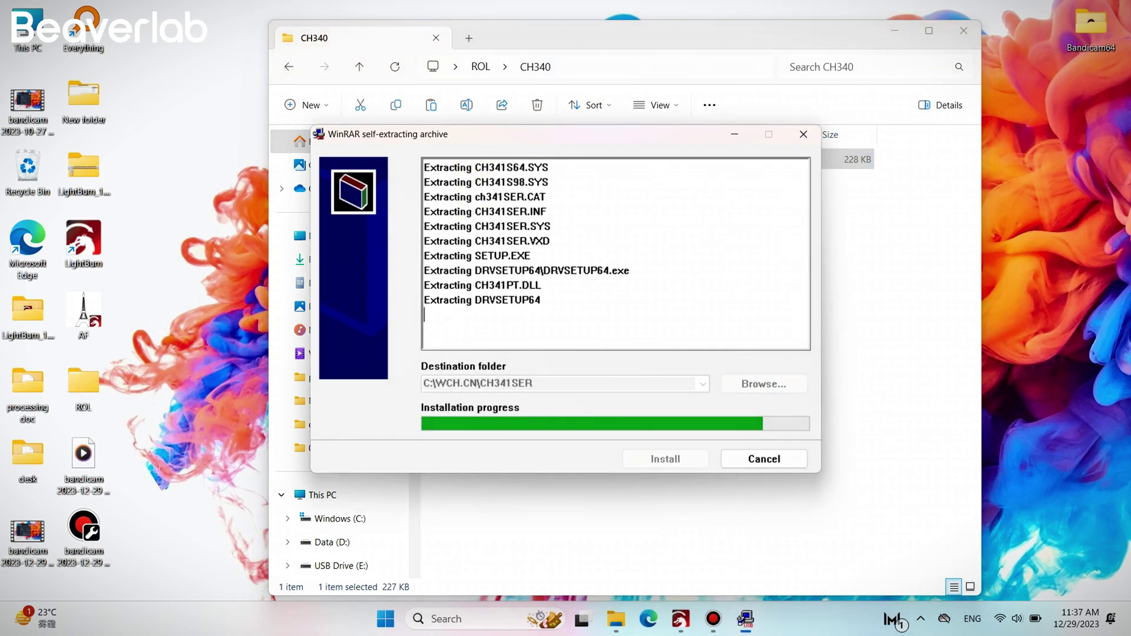
click(475, 286)
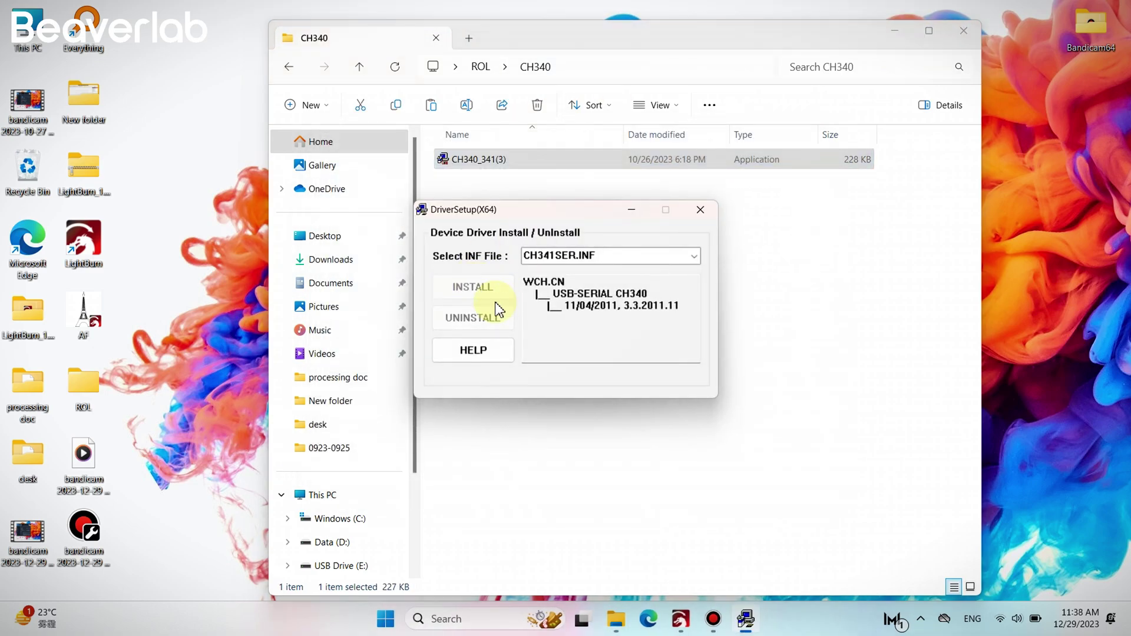
click(601, 356)
click(701, 210)
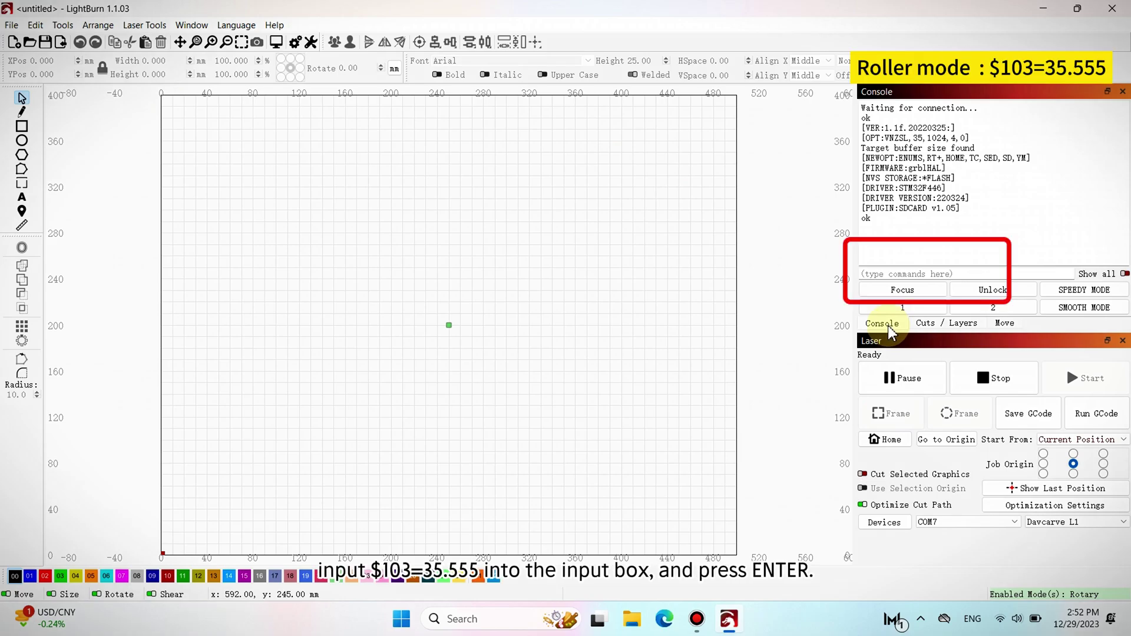
- Send $103=35.555 to the laser through the console for roller mode
click(913, 275)
text($)
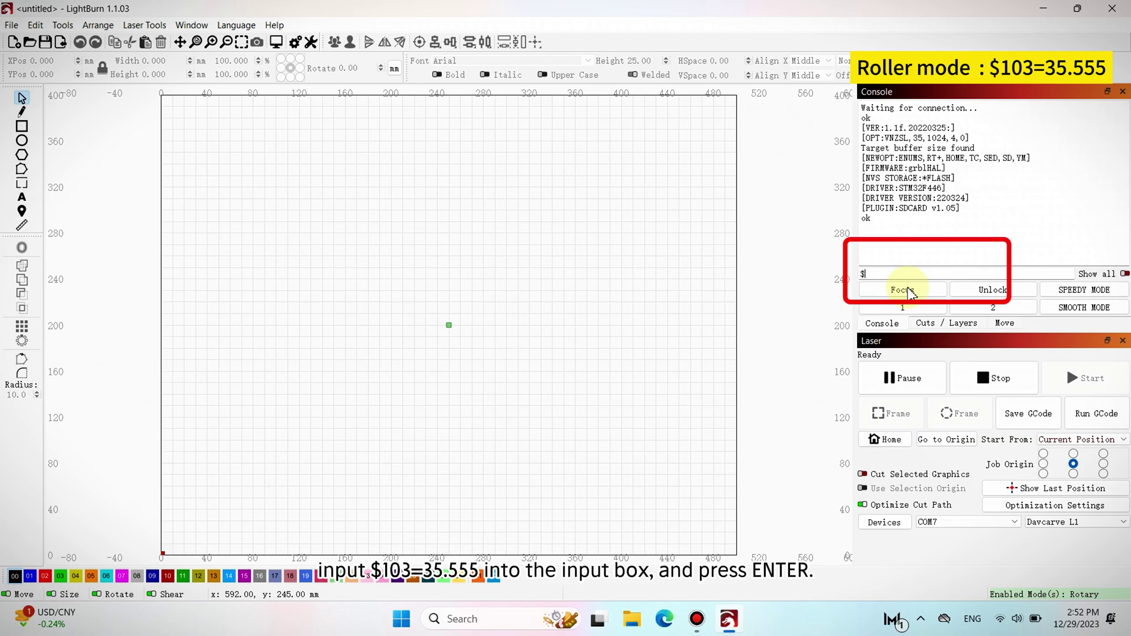
text(103=3)
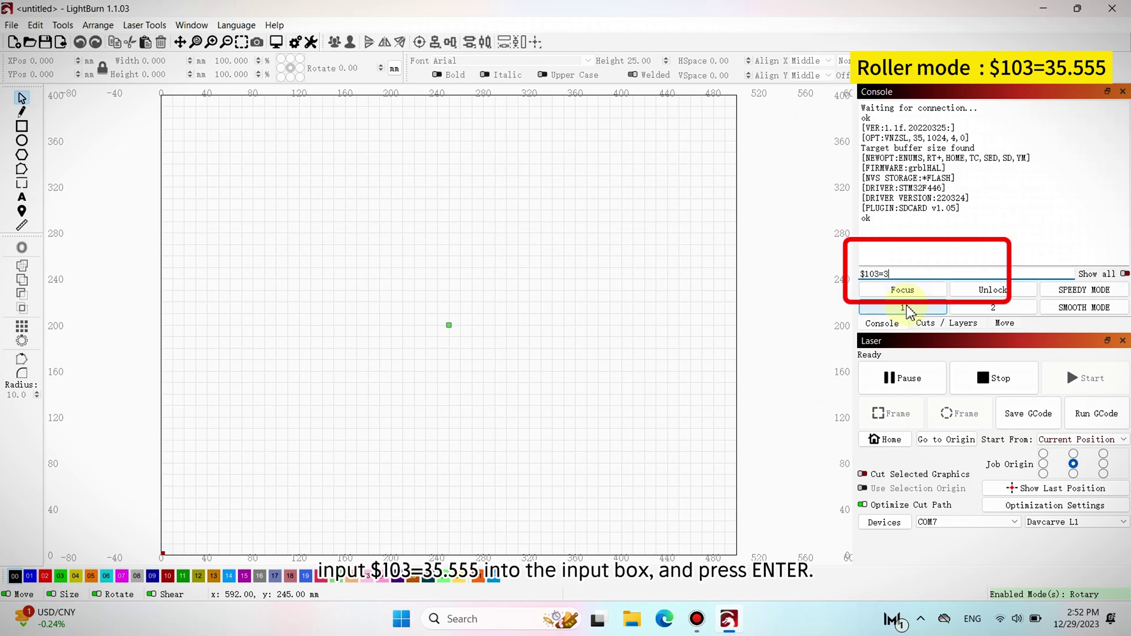
text(5.555)
key(Return)
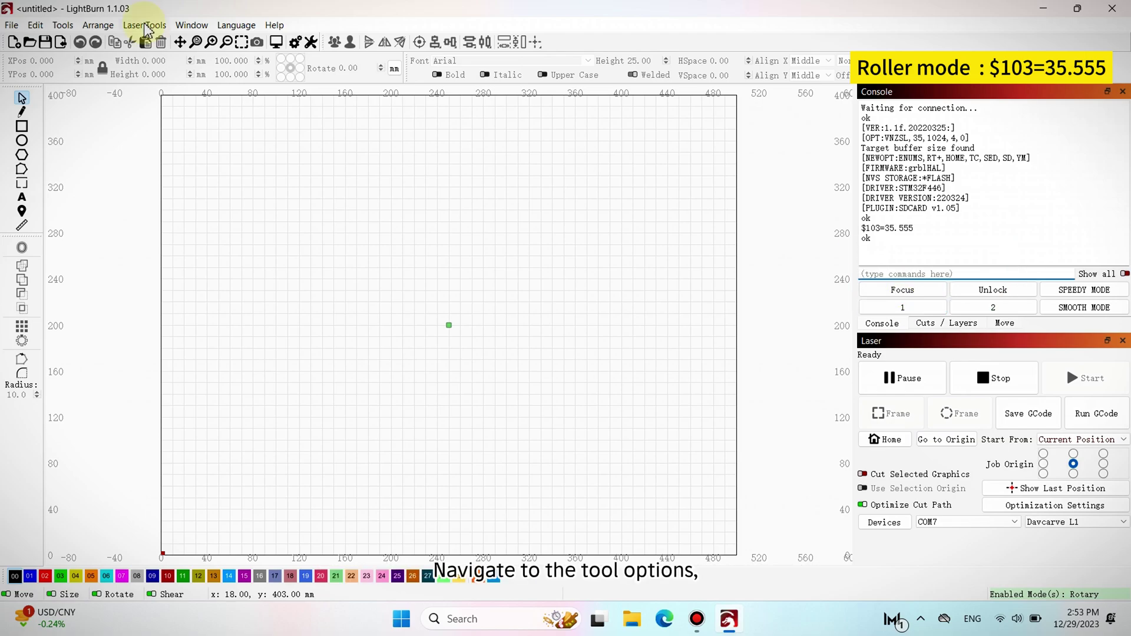
- In Rotary Setup, choose Roller with 17 mm roller diameter and 55 mm object diameter
click(146, 25)
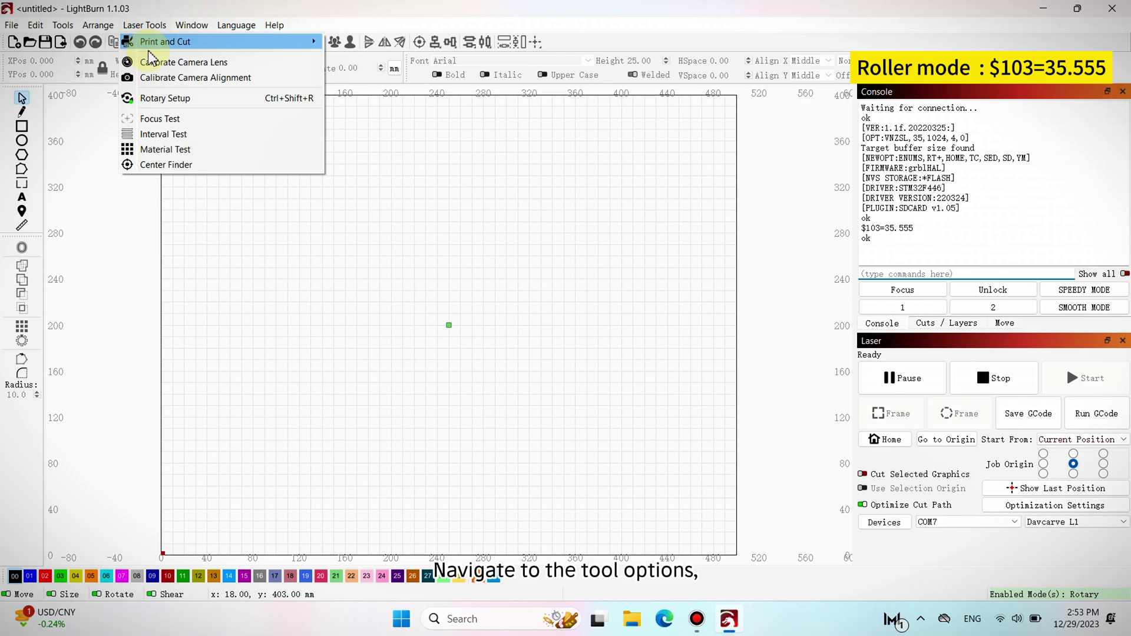
click(159, 97)
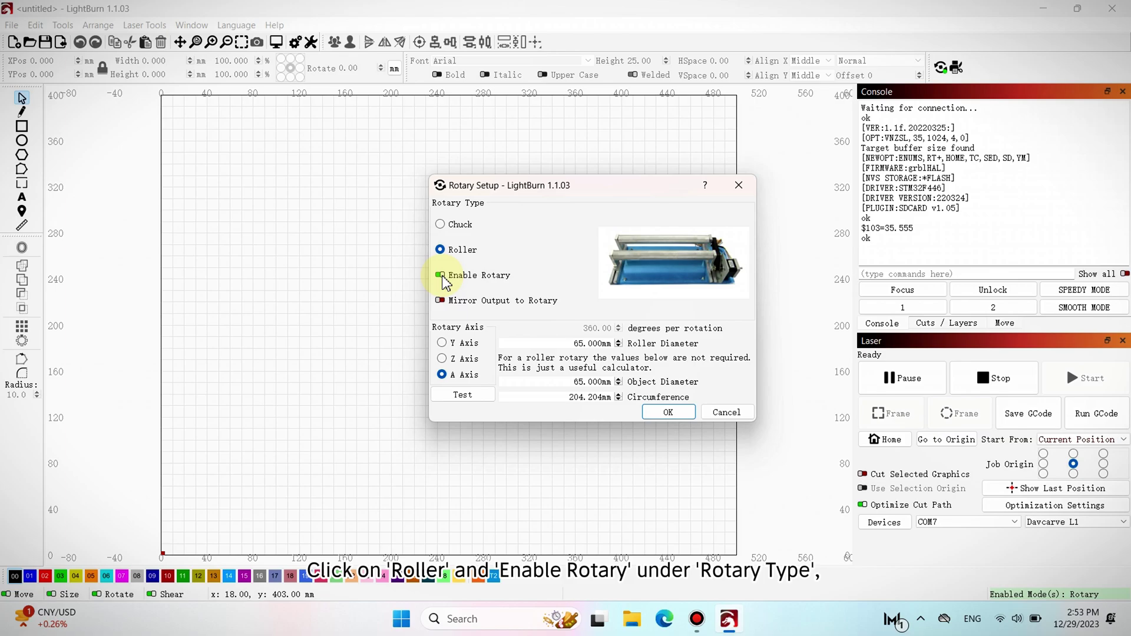
double_click(579, 341)
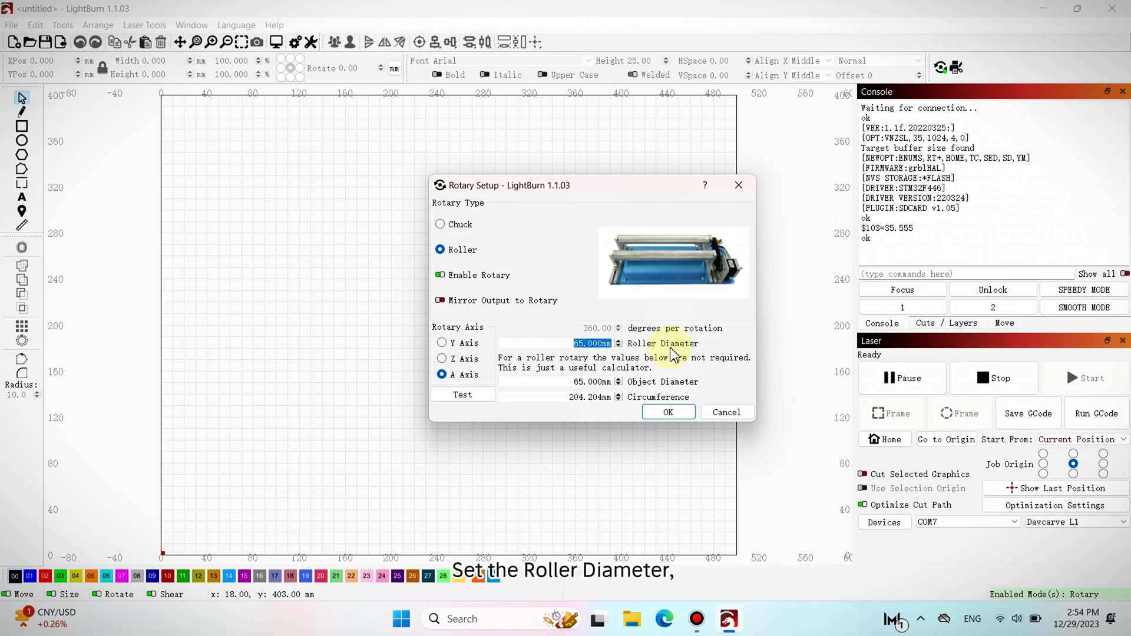
text(17mm)
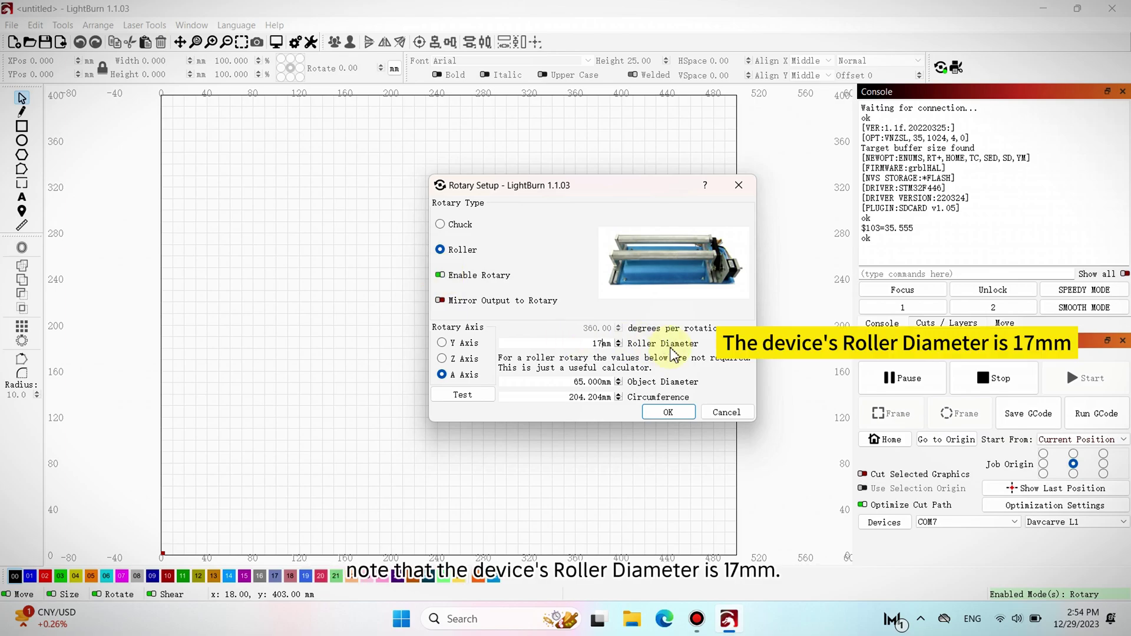
click(590, 382)
text(55.000)
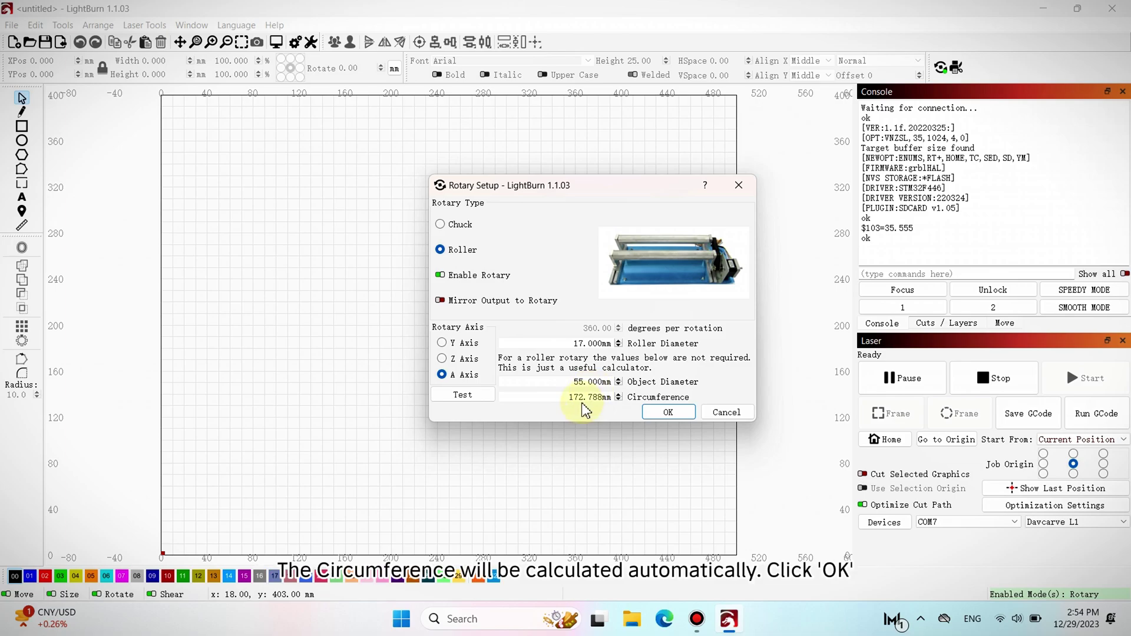
click(661, 416)
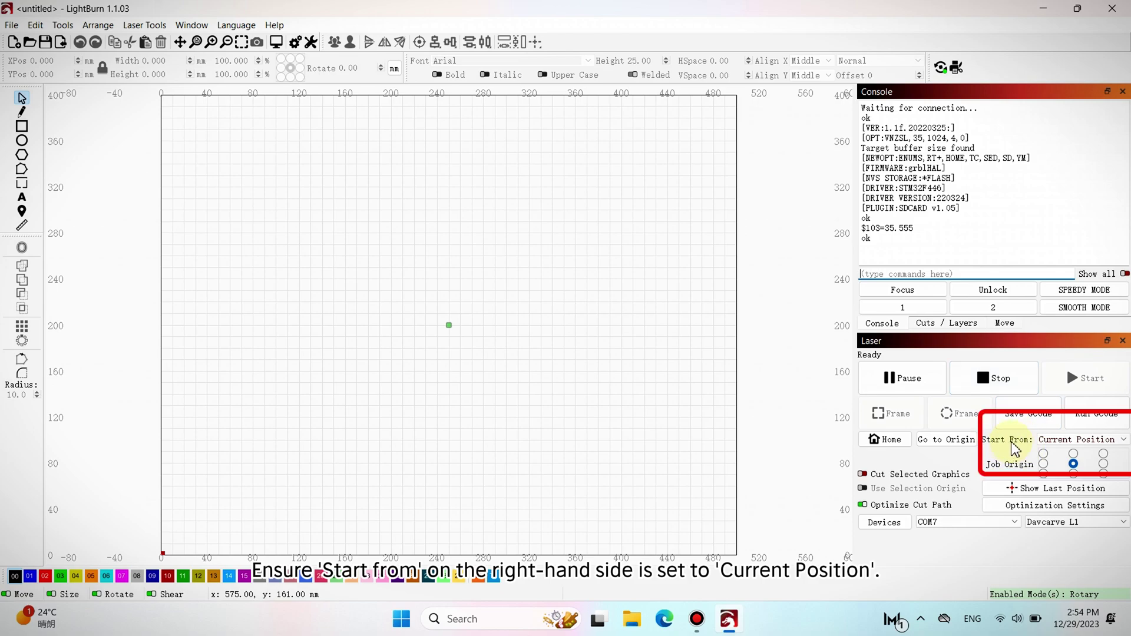
- Shrink and centre the imported cartoon image, then trace it into vector outlines
click(1067, 440)
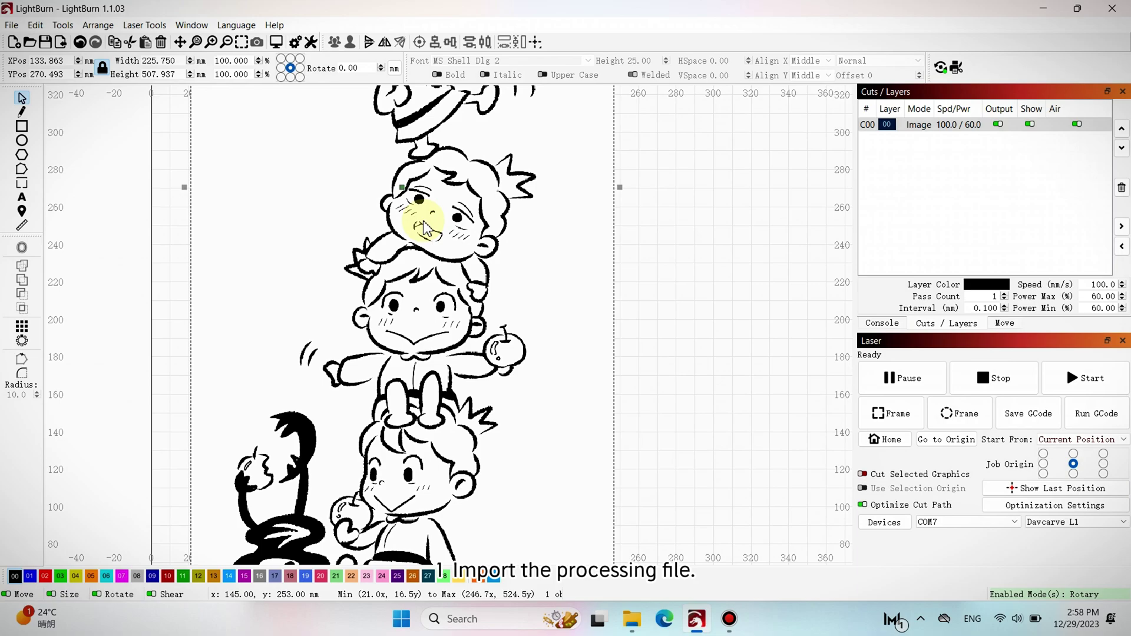
scroll(425, 227, down, 2)
drag(542, 497, 448, 282)
drag(421, 177, 563, 365)
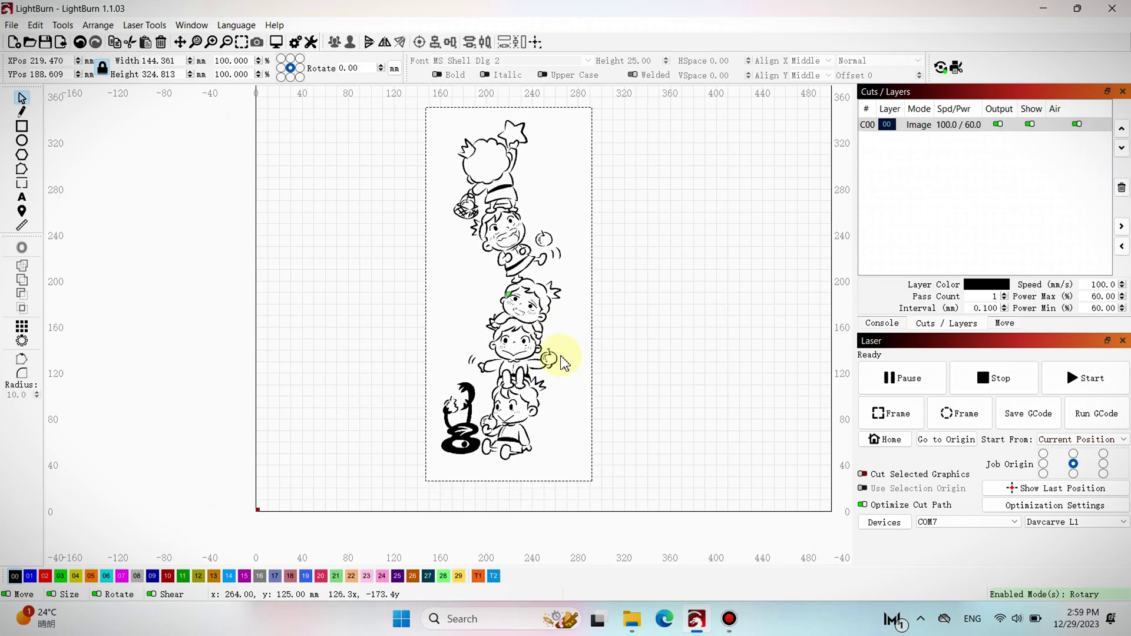
right_click(546, 243)
click(586, 469)
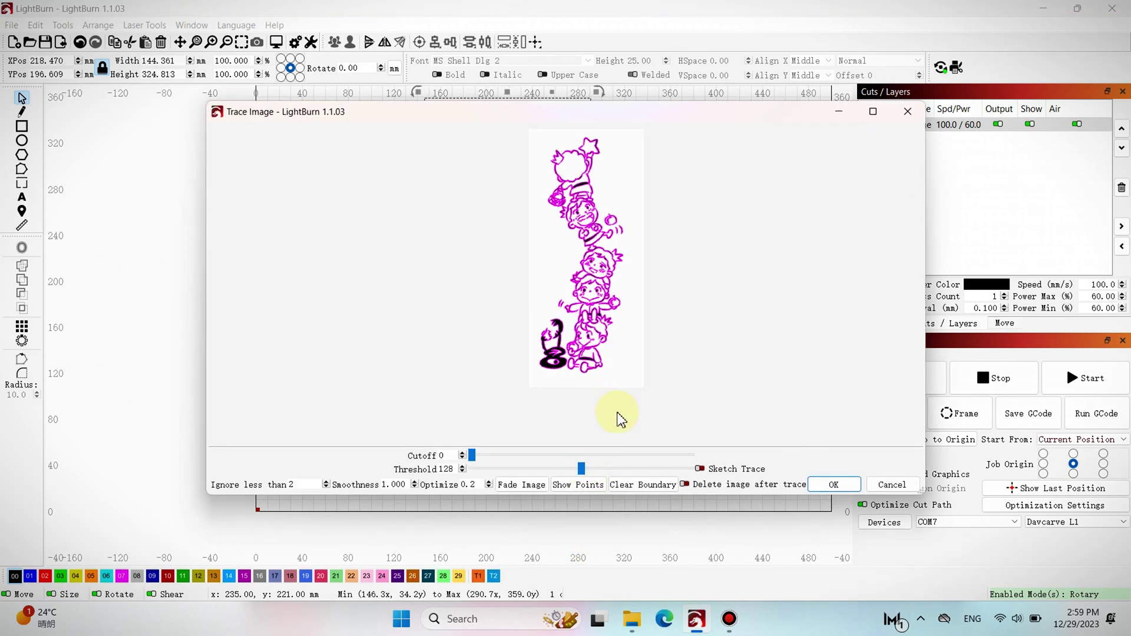
click(834, 484)
- Delete the original bitmap, resize the traced cartoon to 100 mm tall, and accept the layer settings
click(583, 177)
key(Delete)
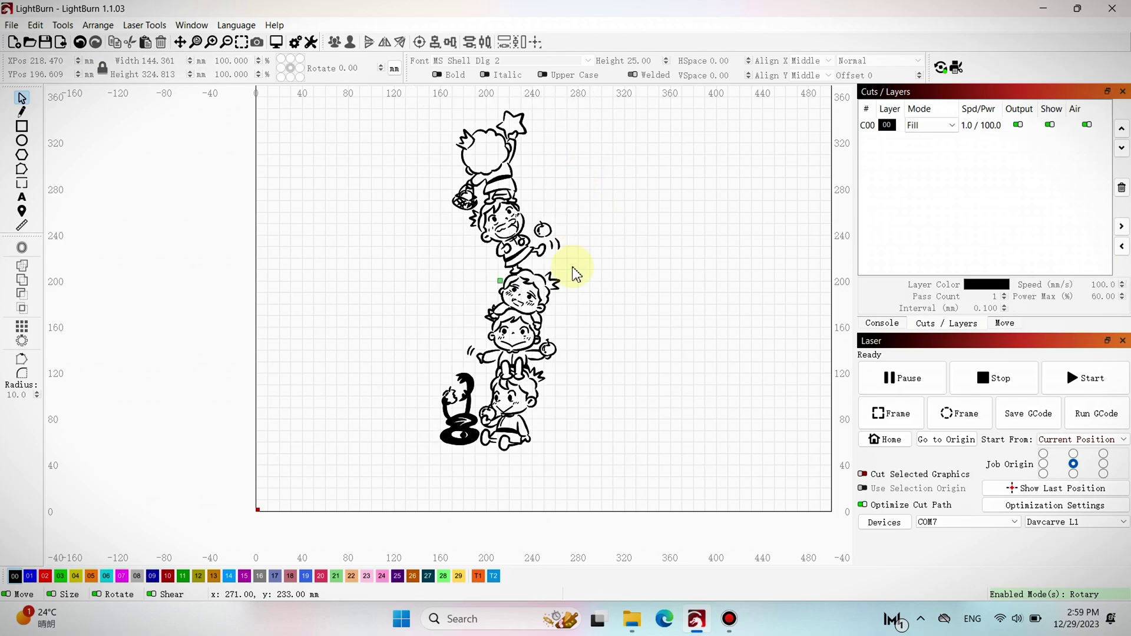
key(ctrl+a)
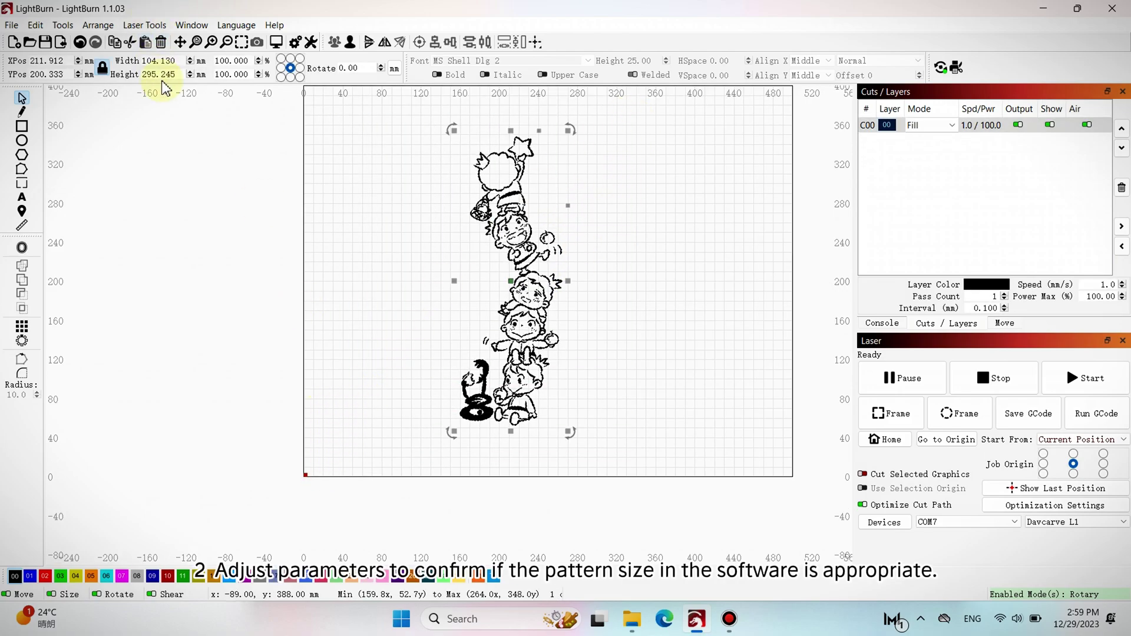
drag(170, 74, 133, 74)
text(100)
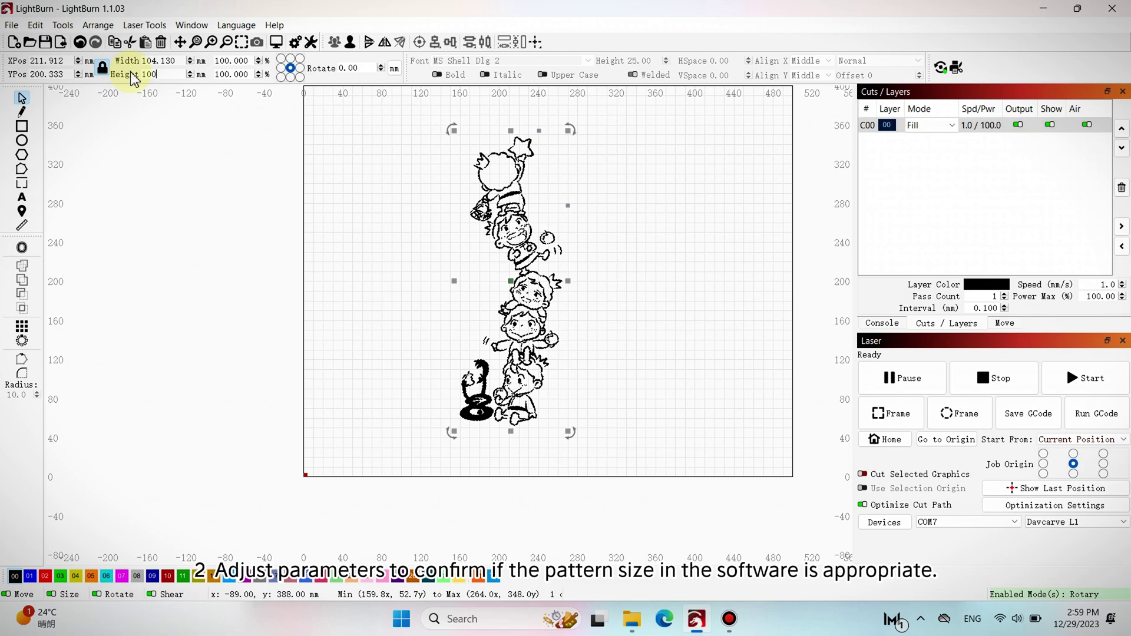
key(Return)
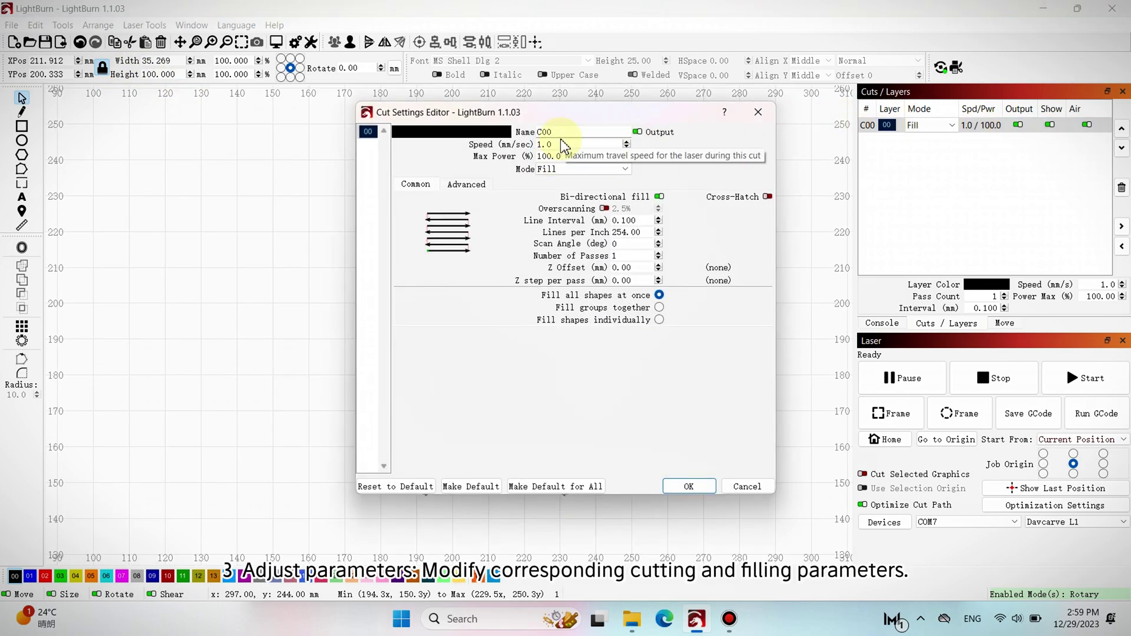
click(693, 492)
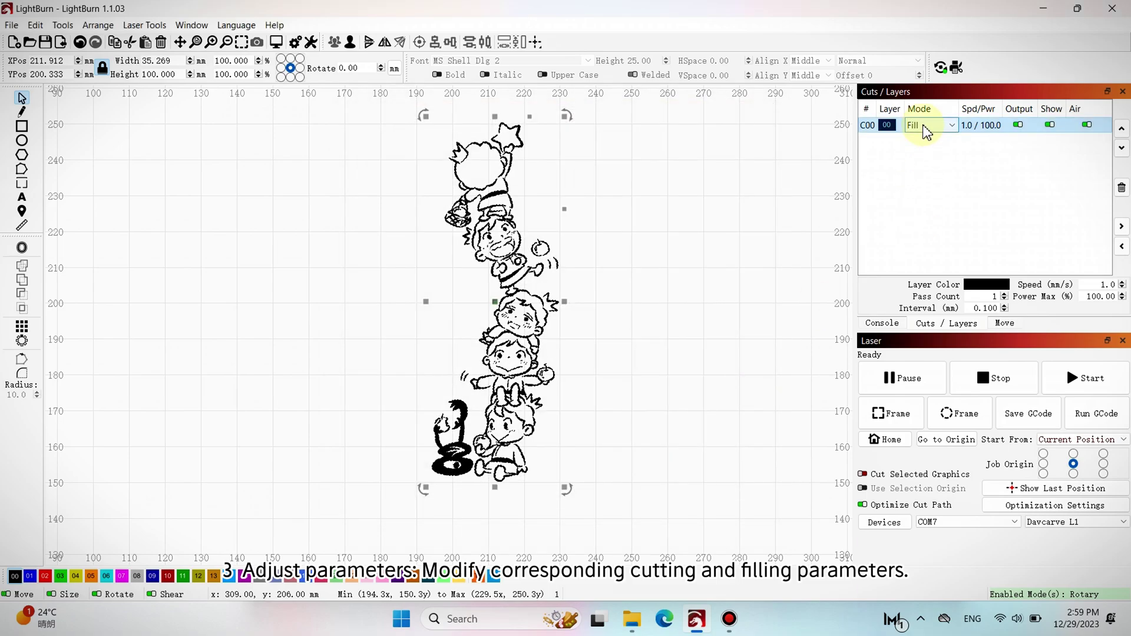
- Jog the laser head over the glass to Y −125 mm and lower it to Z −35 mm
click(43, 28)
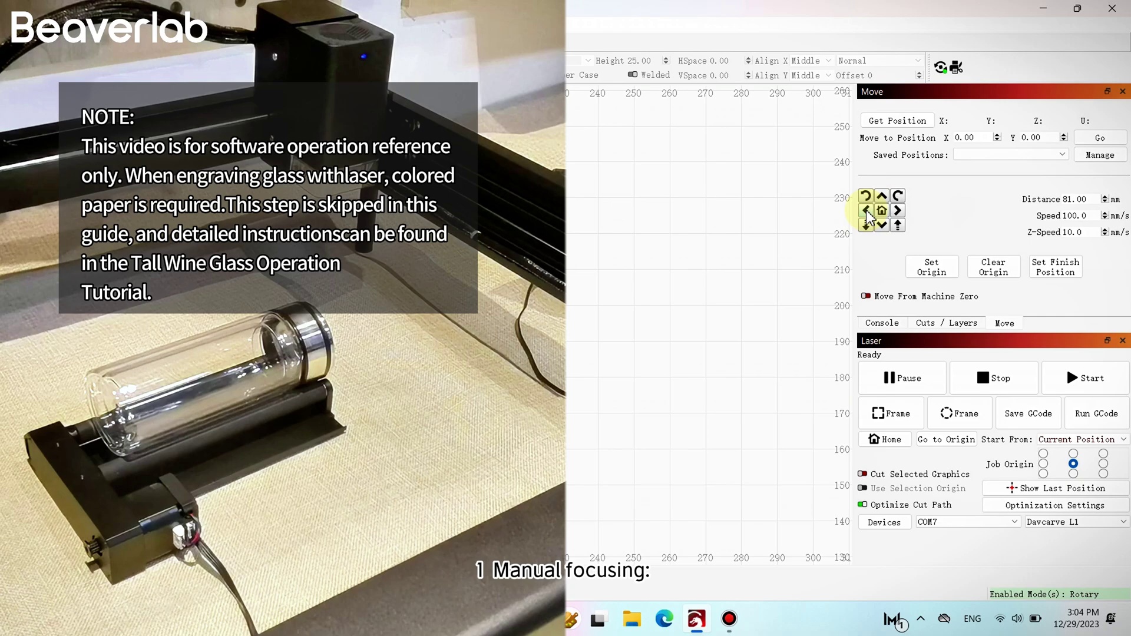
click(866, 210)
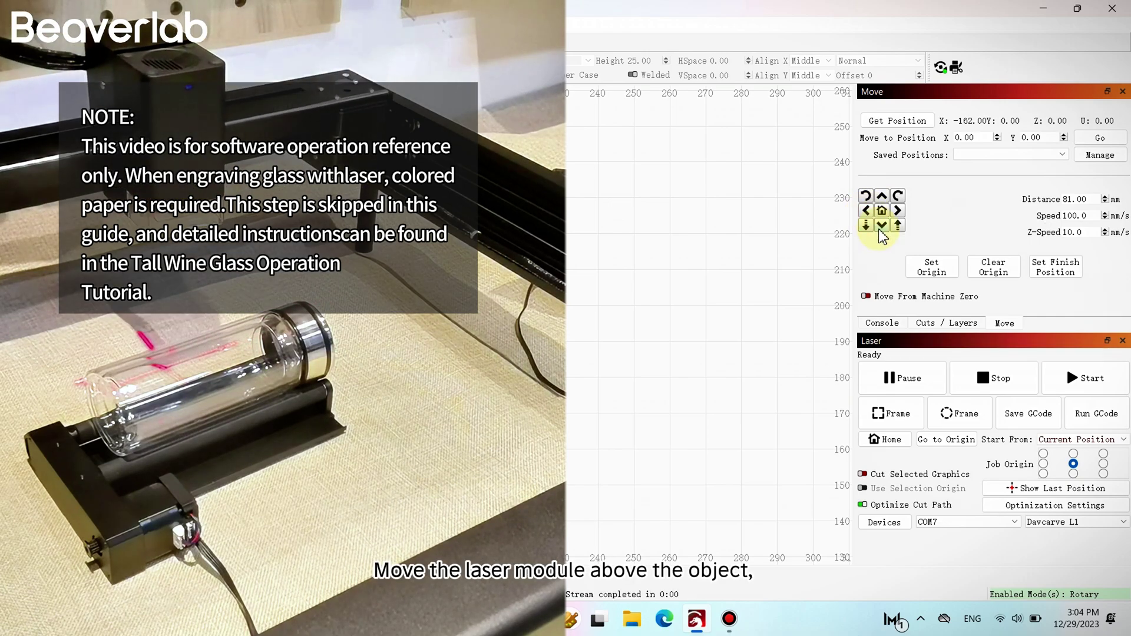
click(882, 225)
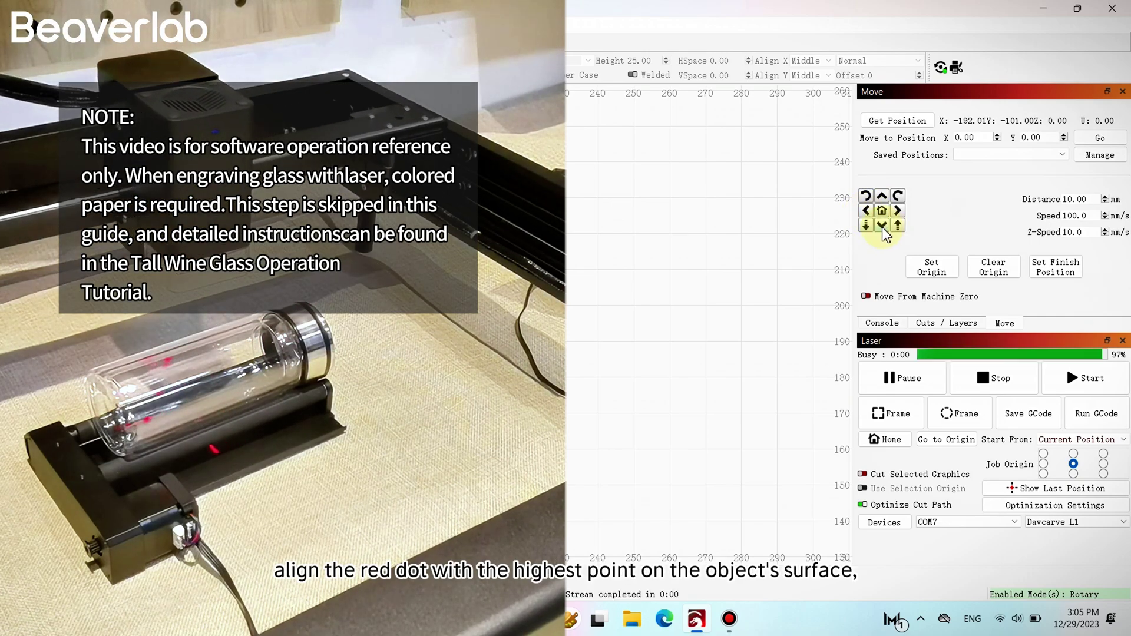
click(882, 225)
text(5)
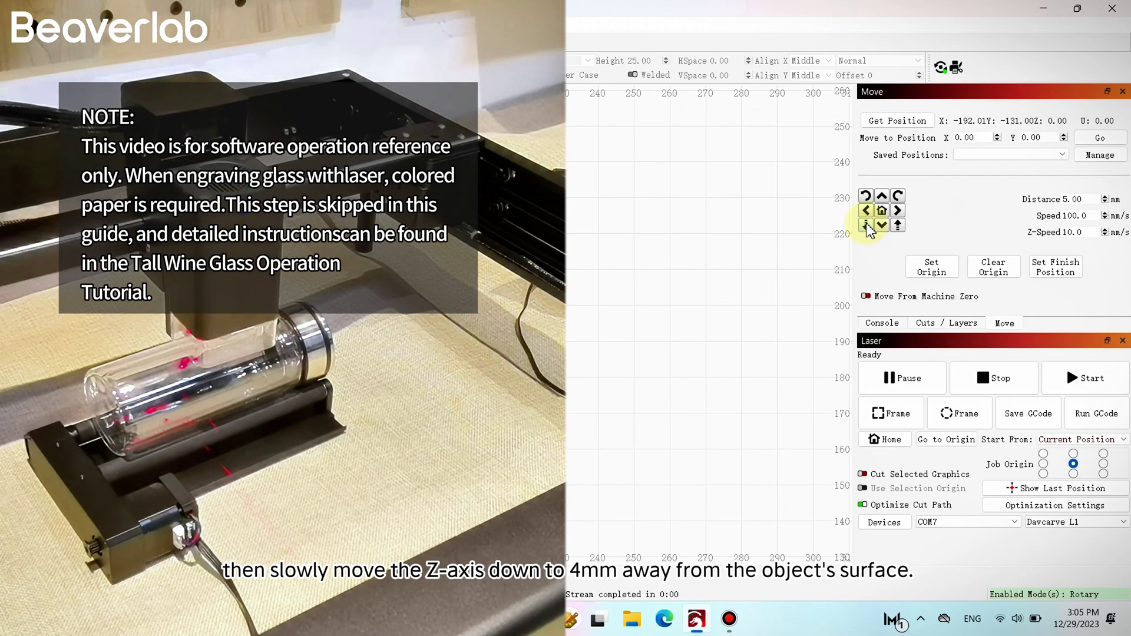
key(Tab)
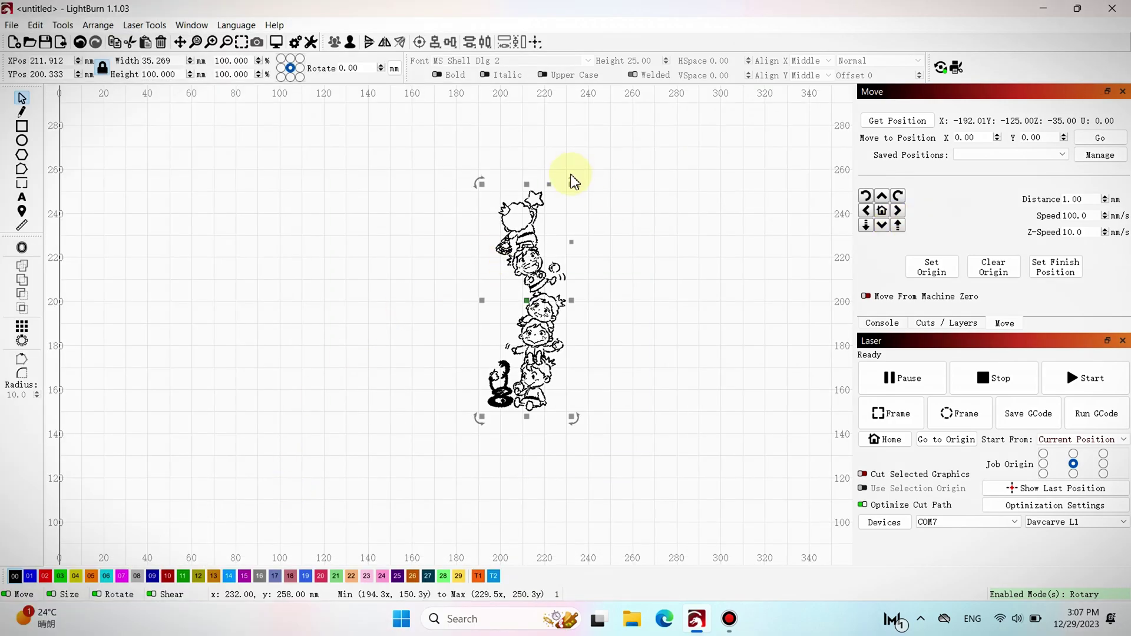
- Rotate the cartoon 90° to lie horizontally, deselect it, and run a Frame pass
drag(571, 184, 677, 349)
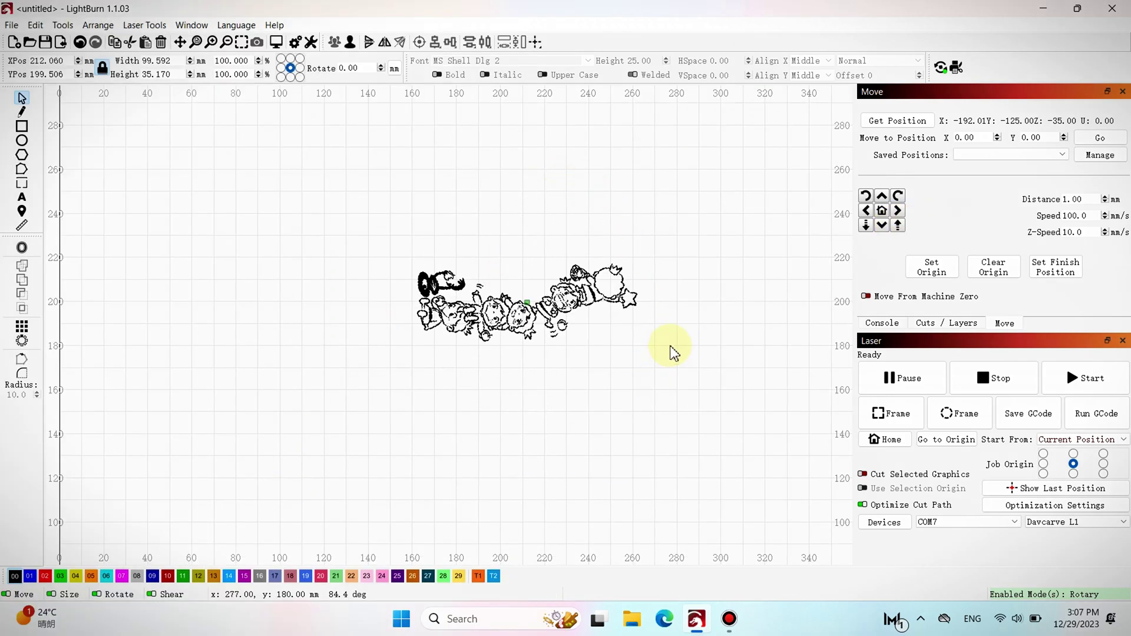
scroll(591, 289, up, 3)
scroll(591, 290, up, 2)
click(590, 172)
click(895, 413)
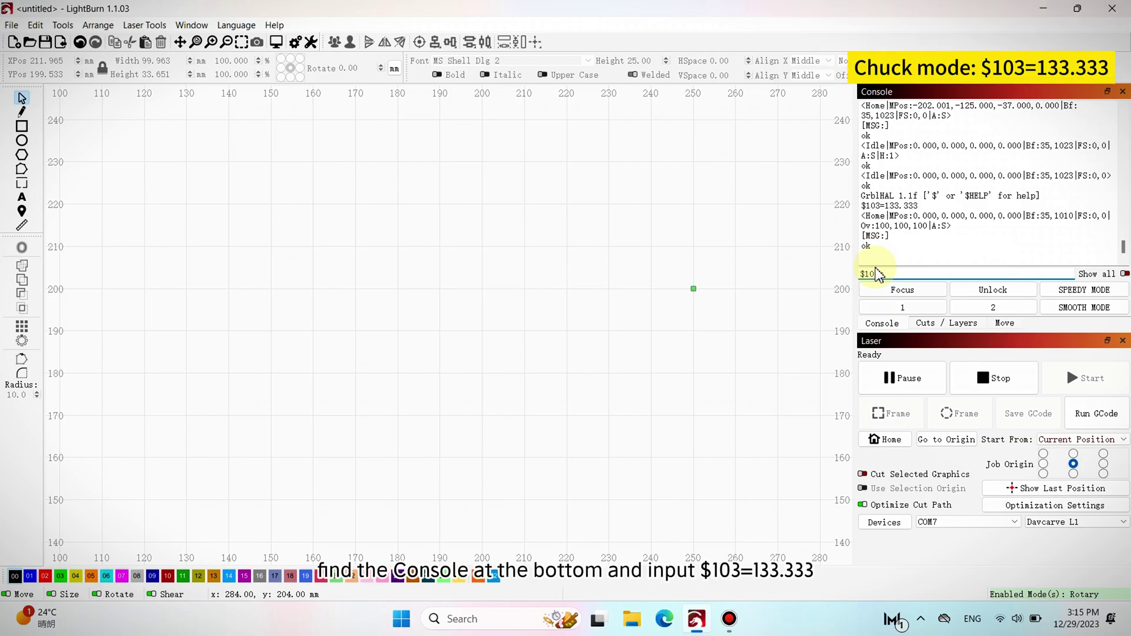
- Send $103=133.333 to the controller through the console for chuck mode
text(33)
text(.333)
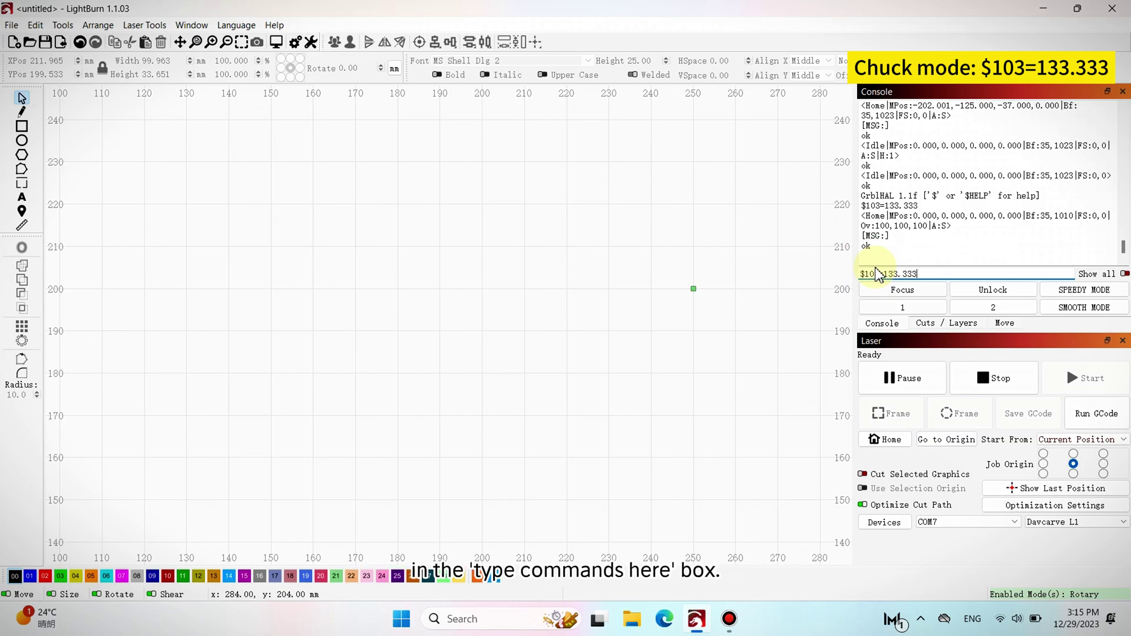
key(Return)
click(145, 25)
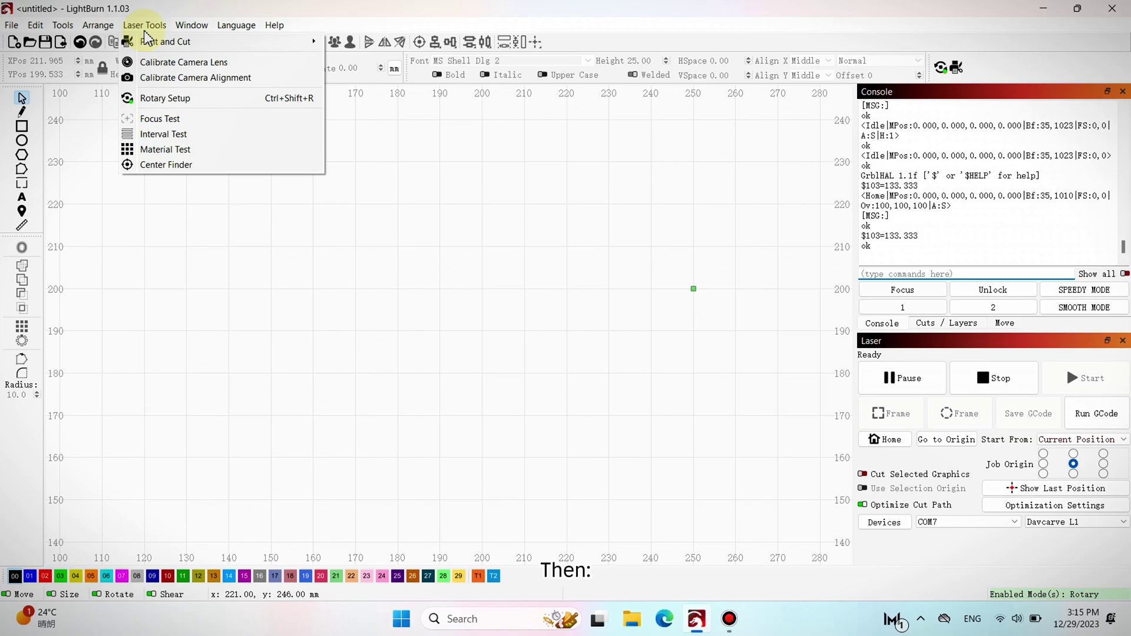
- Select Chuck as the rotary type in Rotary Setup
click(177, 99)
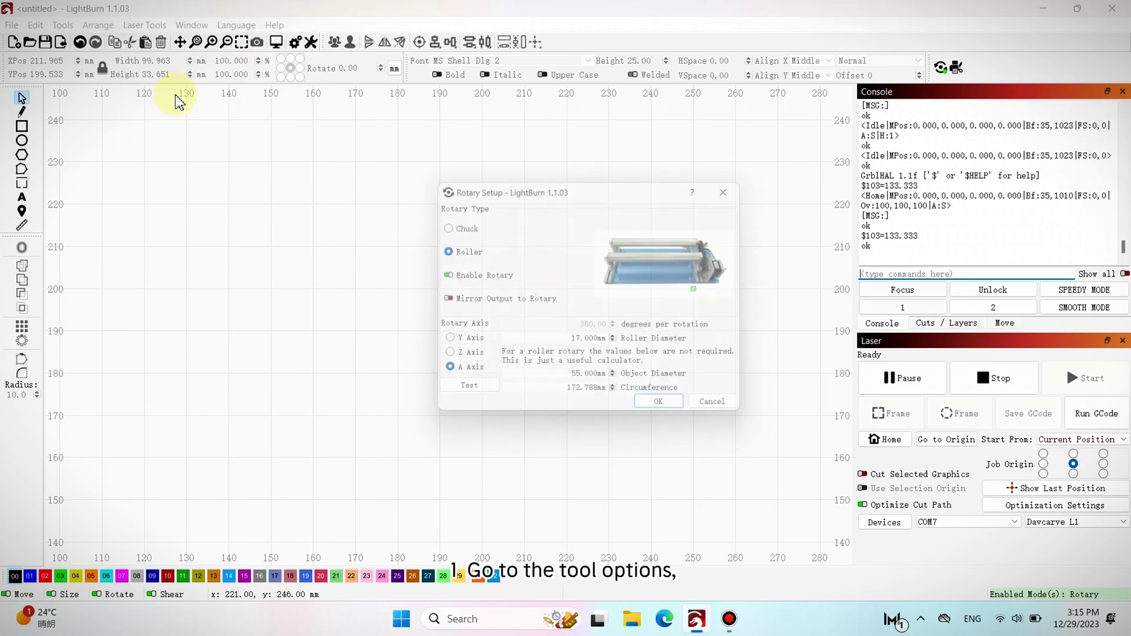
click(442, 227)
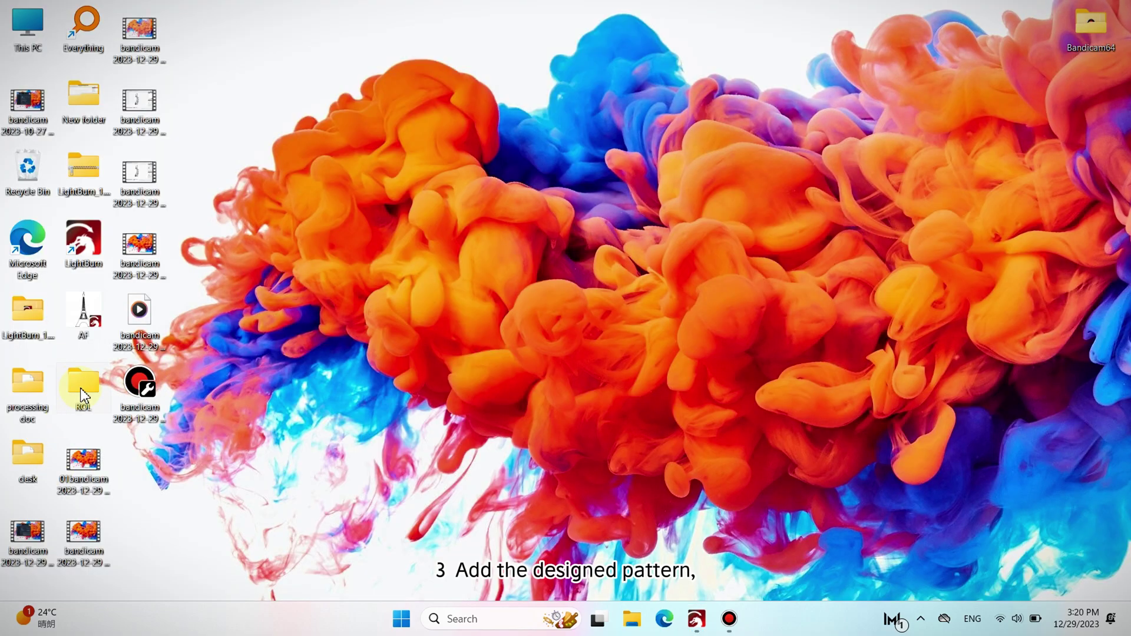
- Import the leaf image from ROL > PIC and resize it to 50 mm wide
double_click(83, 388)
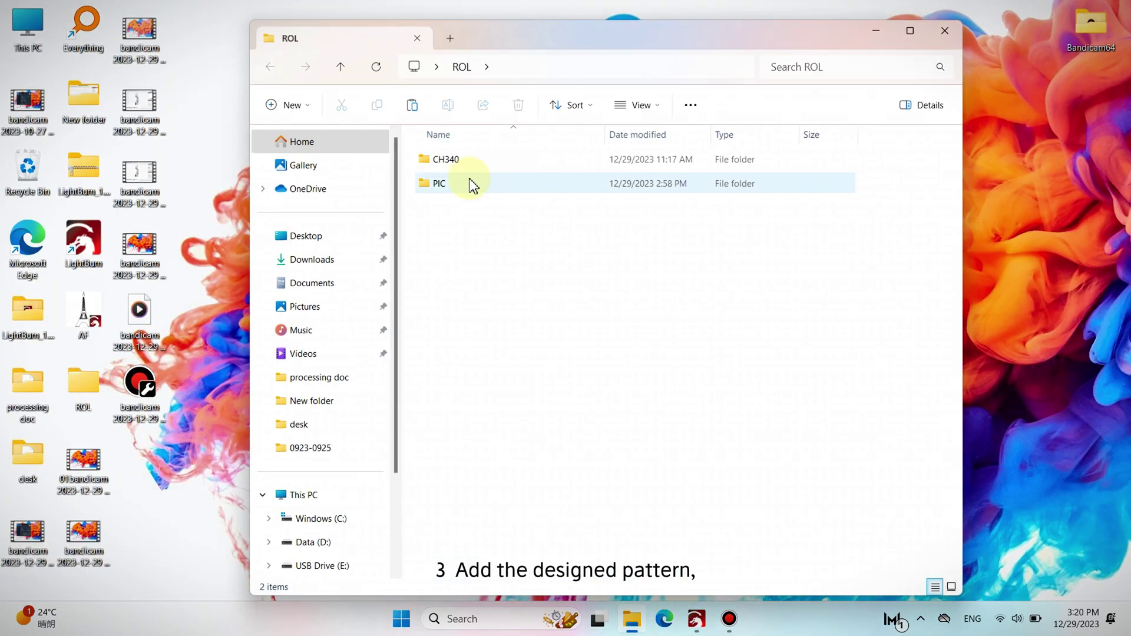
double_click(467, 183)
mouse_move(462, 177)
mouse_down()
mouse_move(677, 584)
mouse_move(408, 202)
mouse_up()
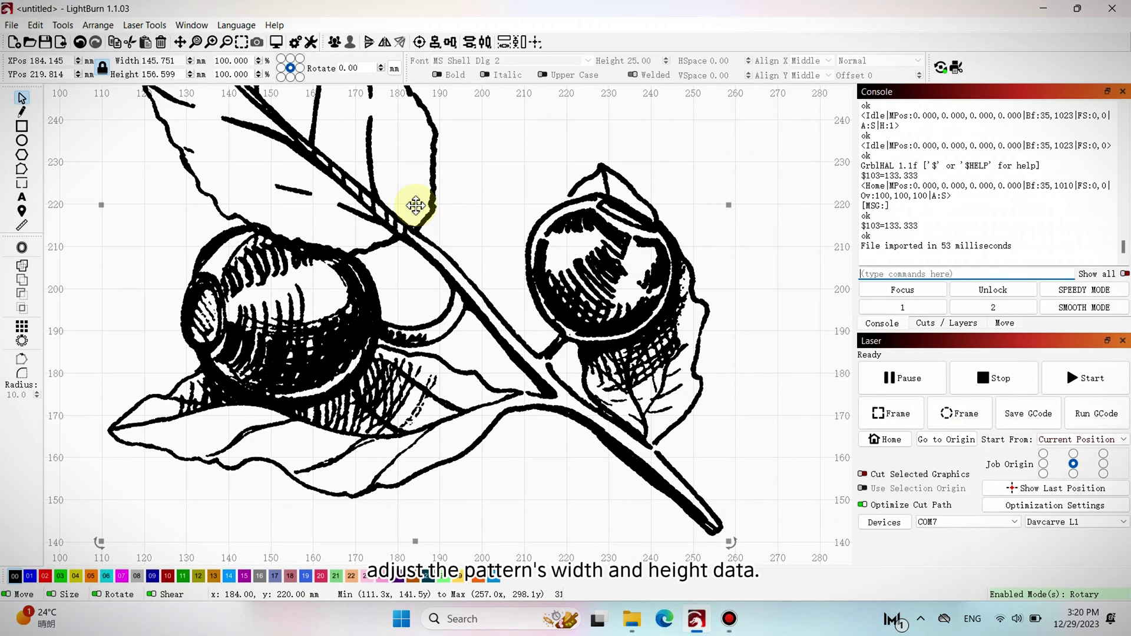
drag(339, 197, 405, 274)
scroll(441, 321, up, 3)
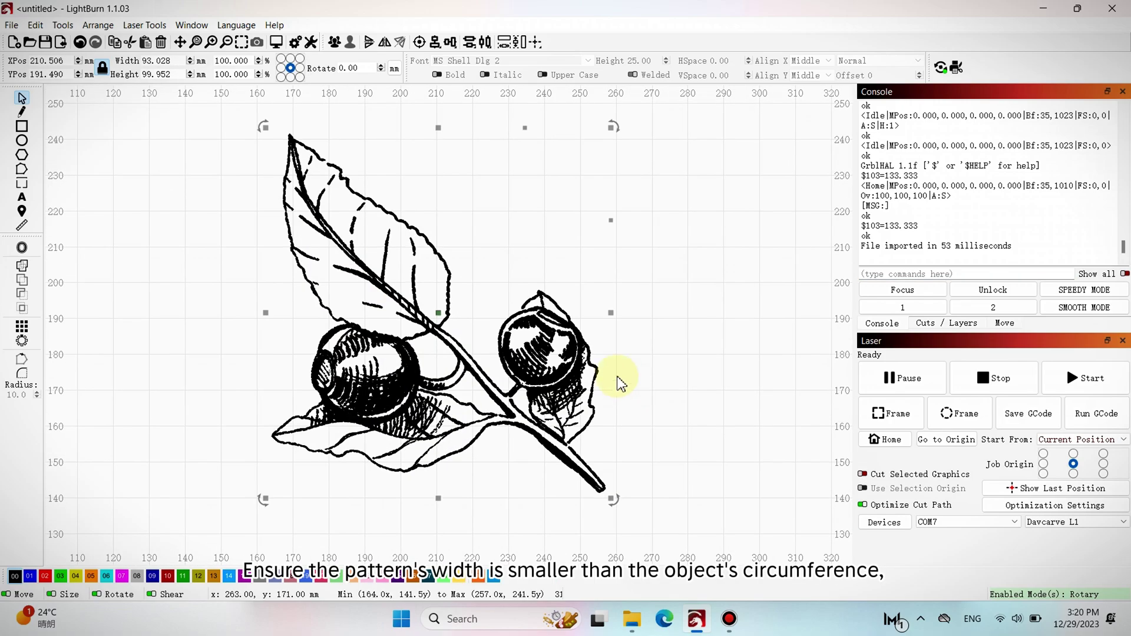
double_click(181, 61)
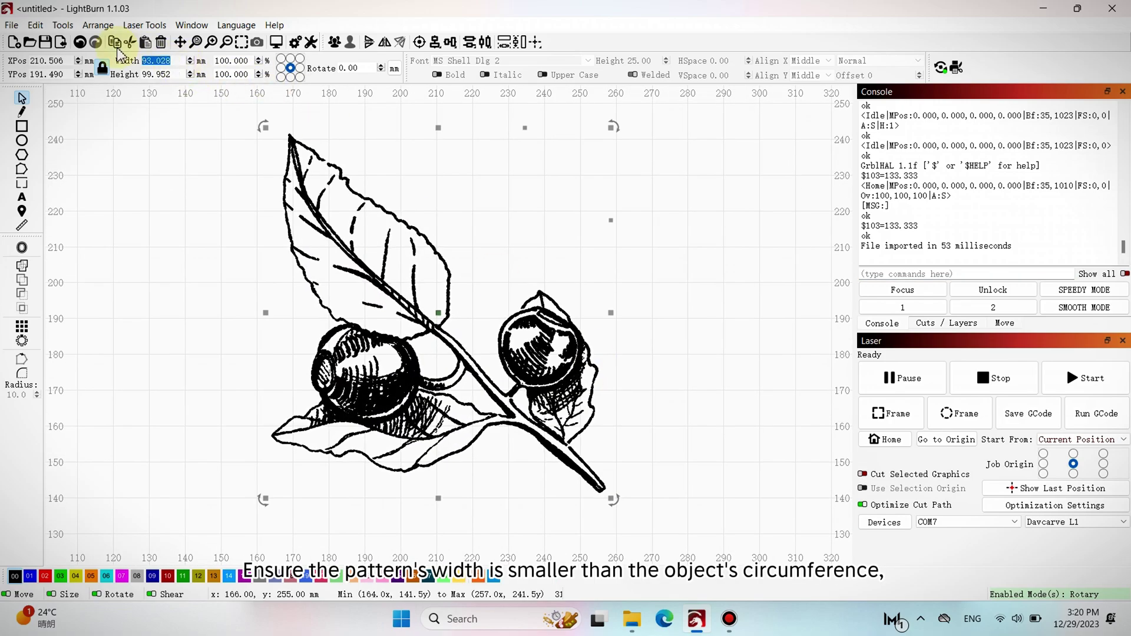
text(50)
key(Return)
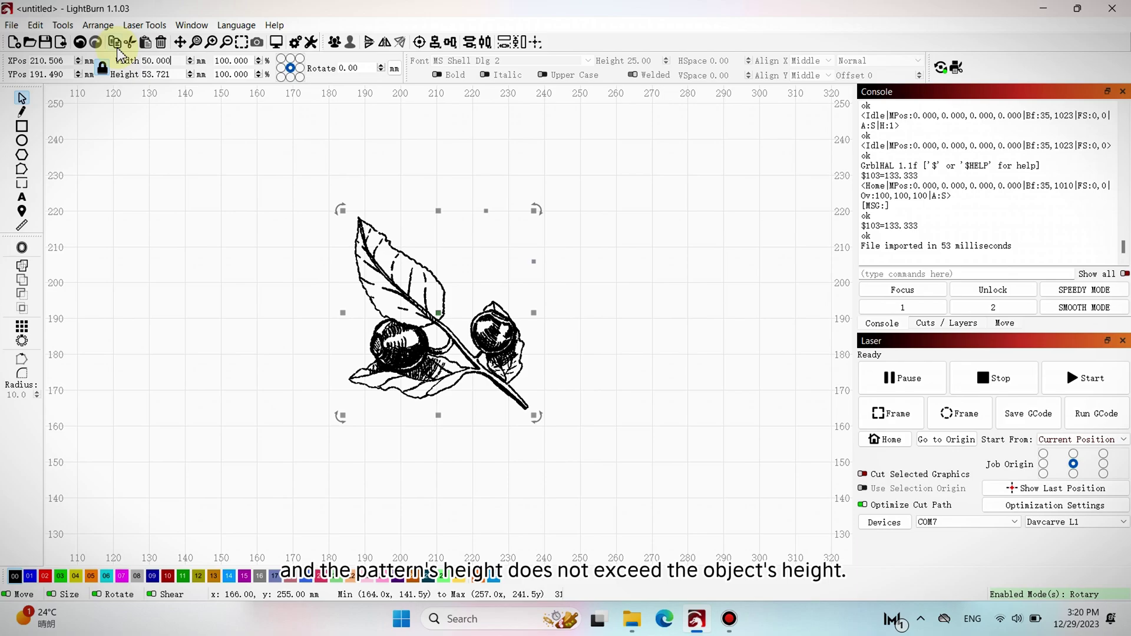
click(946, 323)
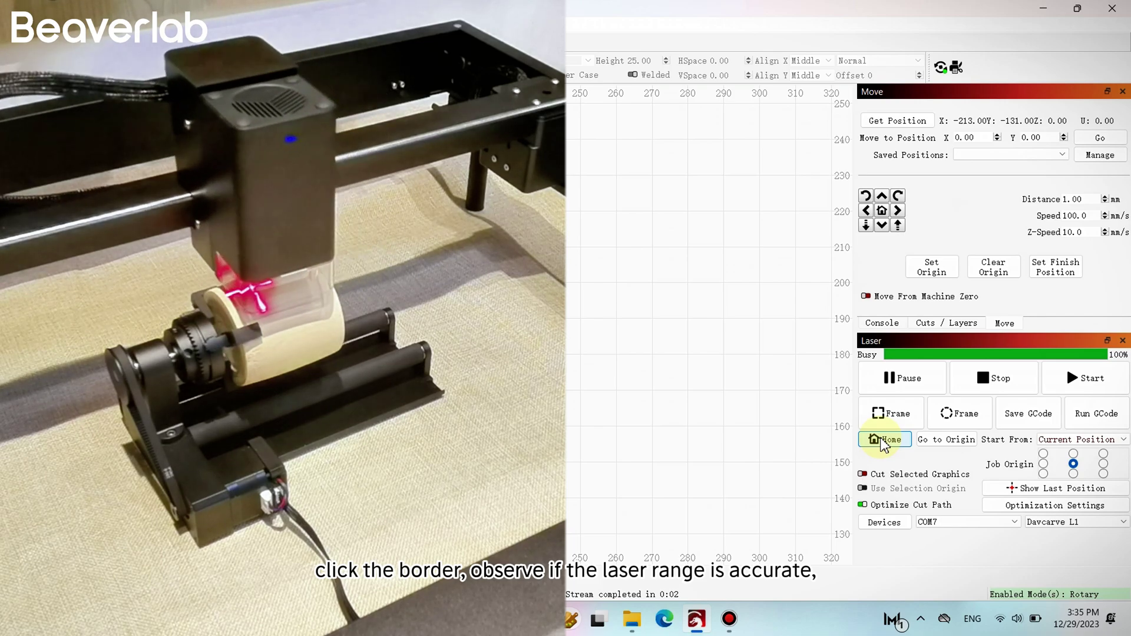
- Frame the 50 mm leaf pattern on the cup to check its engraving range
click(1088, 382)
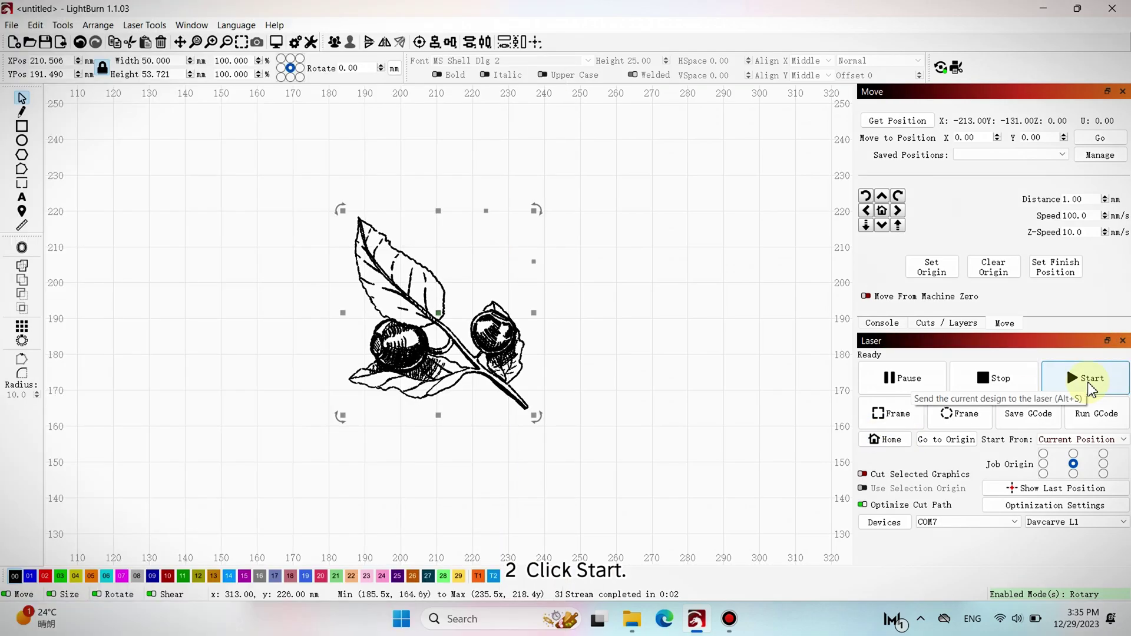